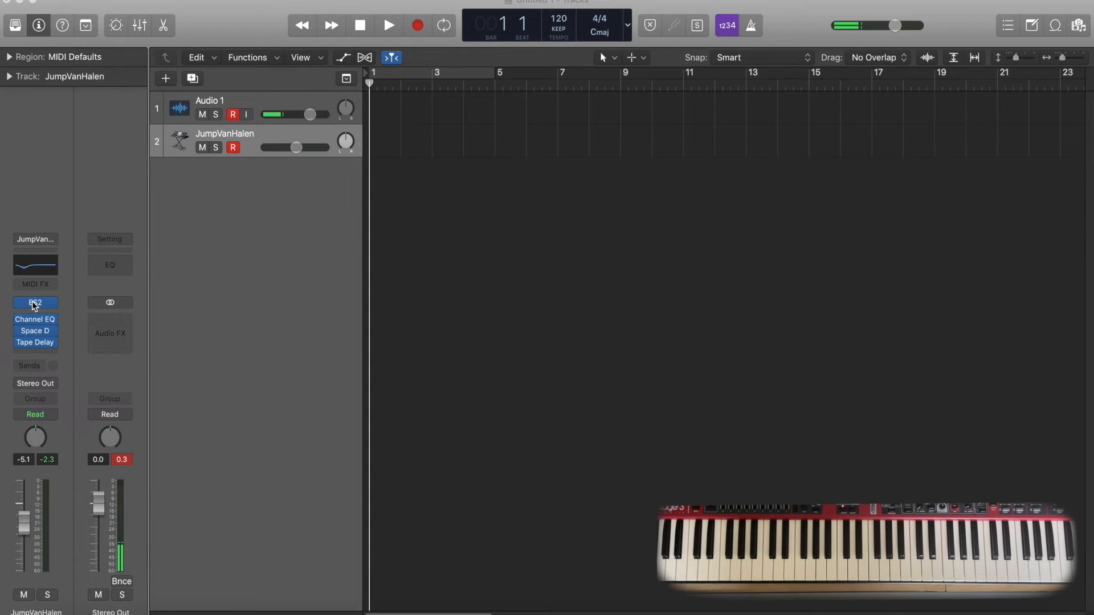
Recall the ES2's default setting on the JumpVanHalen track and bypass the Channel EQ, Space Designer and Tape Delay effects.
{"action": "left_click", "coordinate": [34, 304]}
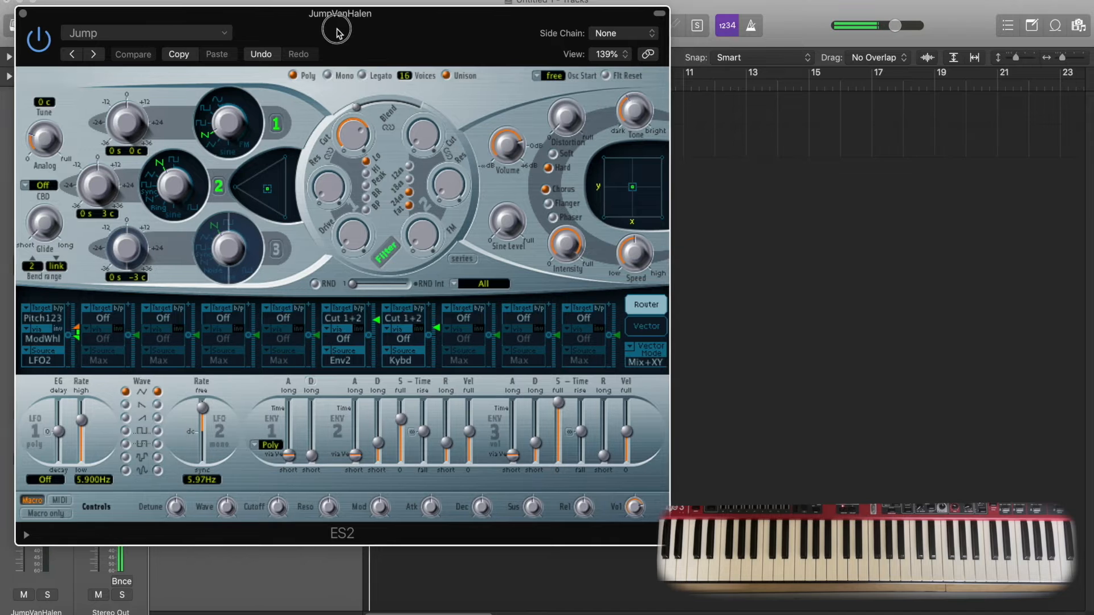
{"action": "left_click_drag", "start_coordinate": [326, 34], "coordinate": [504, 31]}
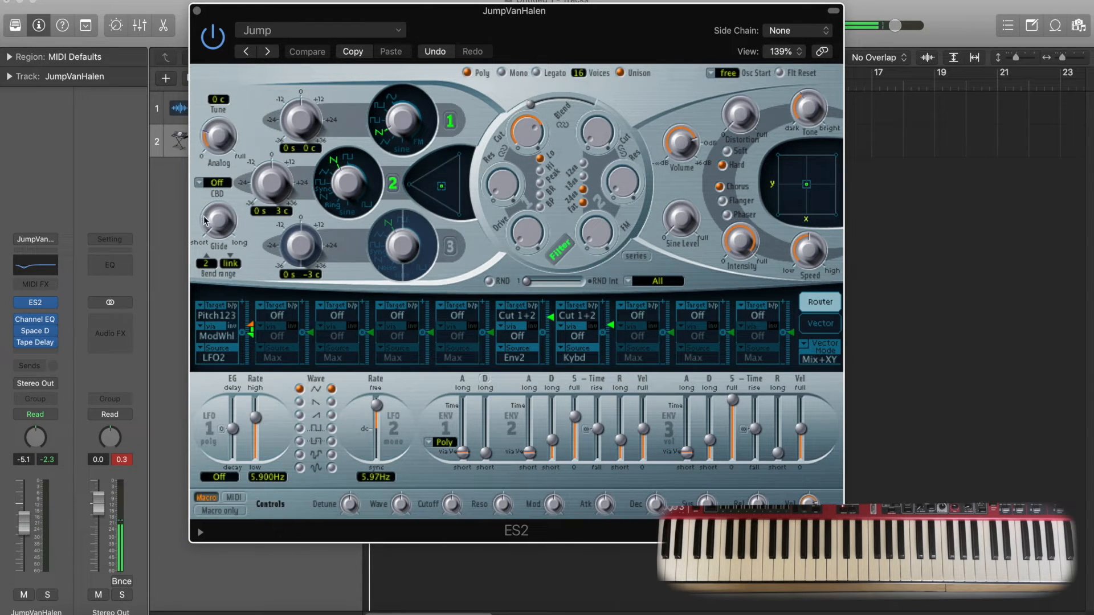
{"action": "left_click", "coordinate": [265, 31]}
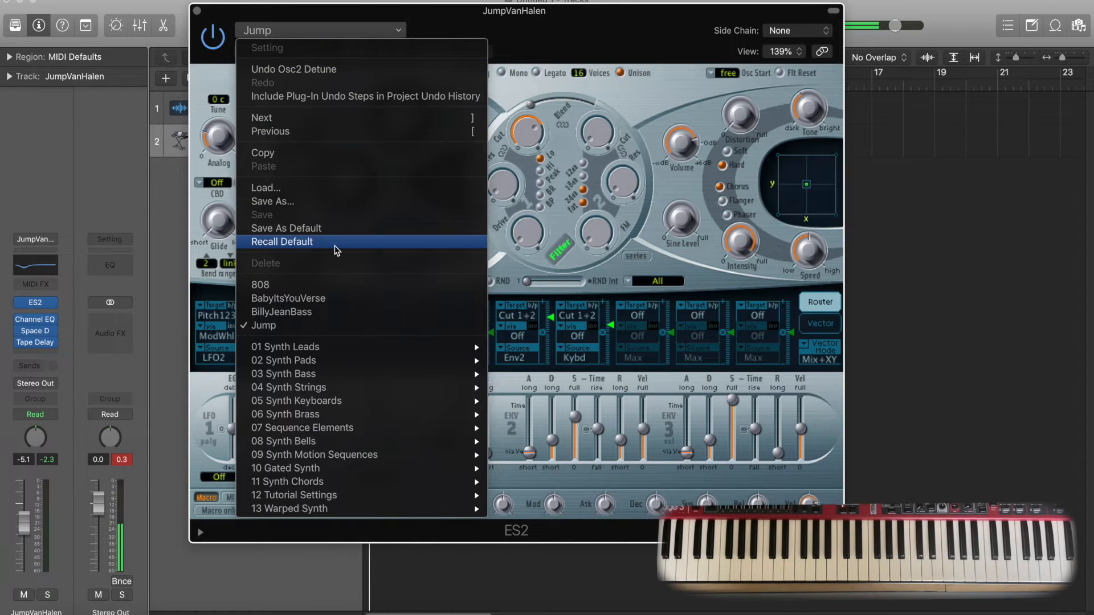
{"action": "left_click", "coordinate": [308, 246]}
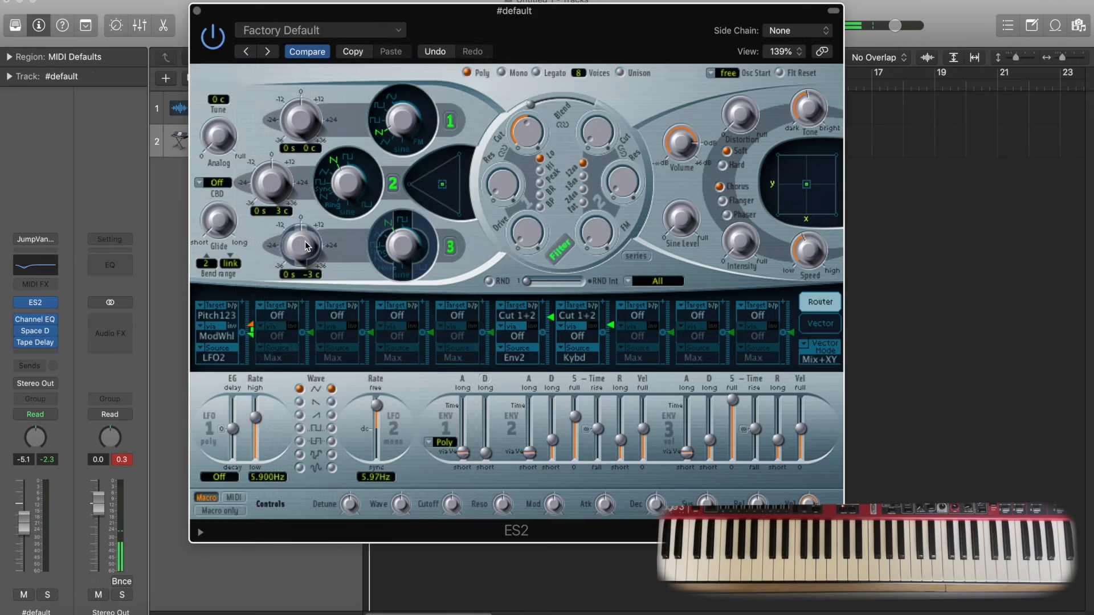
{"action": "left_click", "coordinate": [19, 320]}
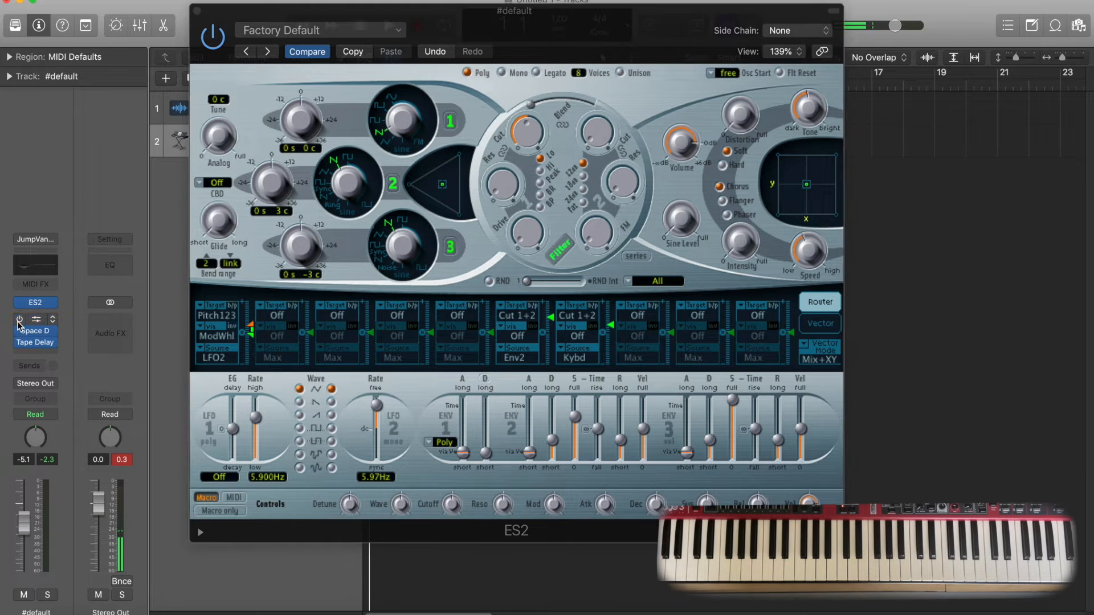
{"action": "left_click", "coordinate": [19, 332]}
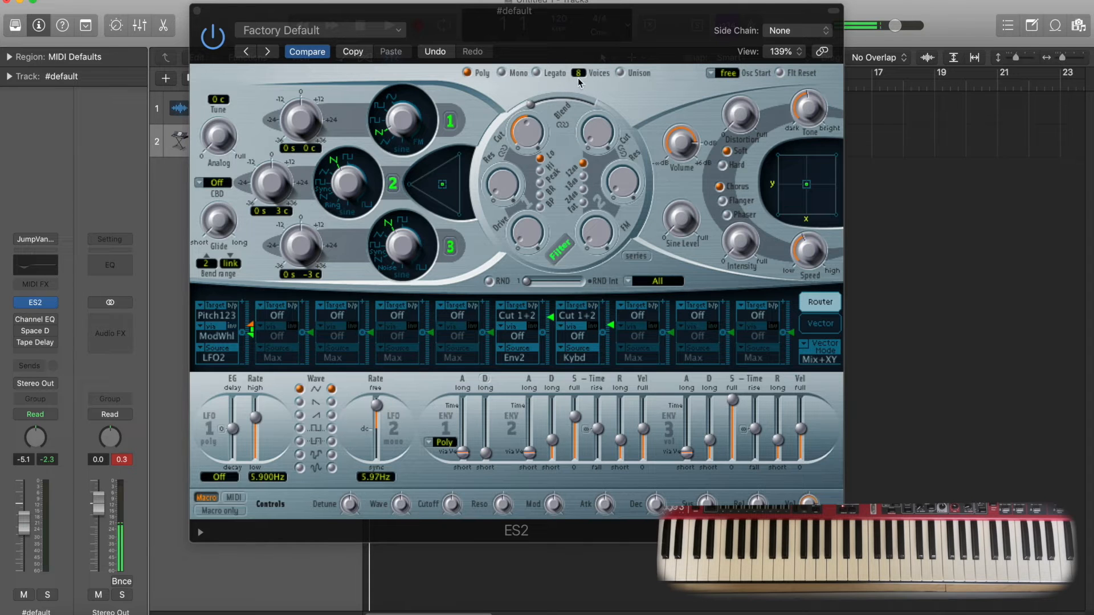
Set the ES2 to 16 voices and enable Unison.
{"action": "left_click_drag", "start_coordinate": [578, 74], "coordinate": [544, 38]}
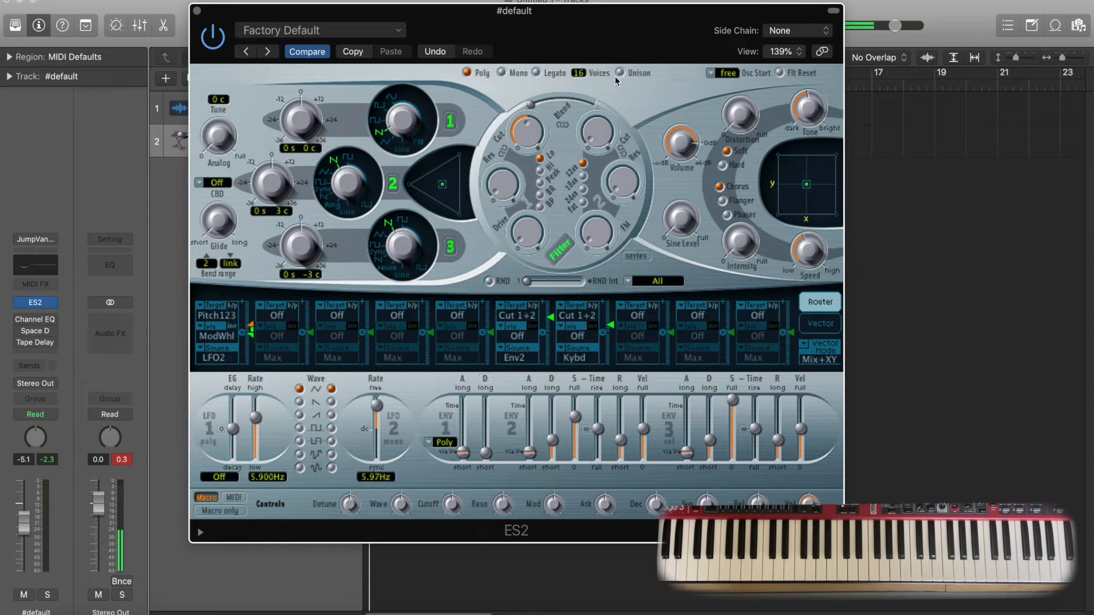
{"action": "left_click", "coordinate": [621, 76]}
Switch off oscillator 3 and position the oscillator mix point near the centre of the triangle.
{"action": "left_click", "coordinate": [448, 252]}
{"action": "left_click", "coordinate": [450, 249]}
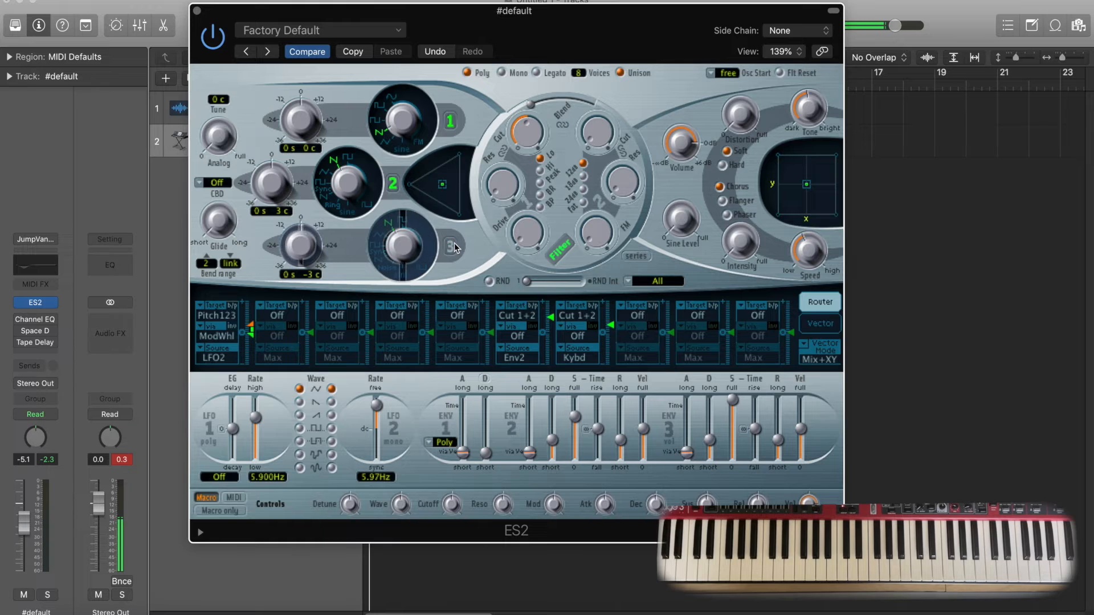
{"action": "left_click", "coordinate": [443, 190]}
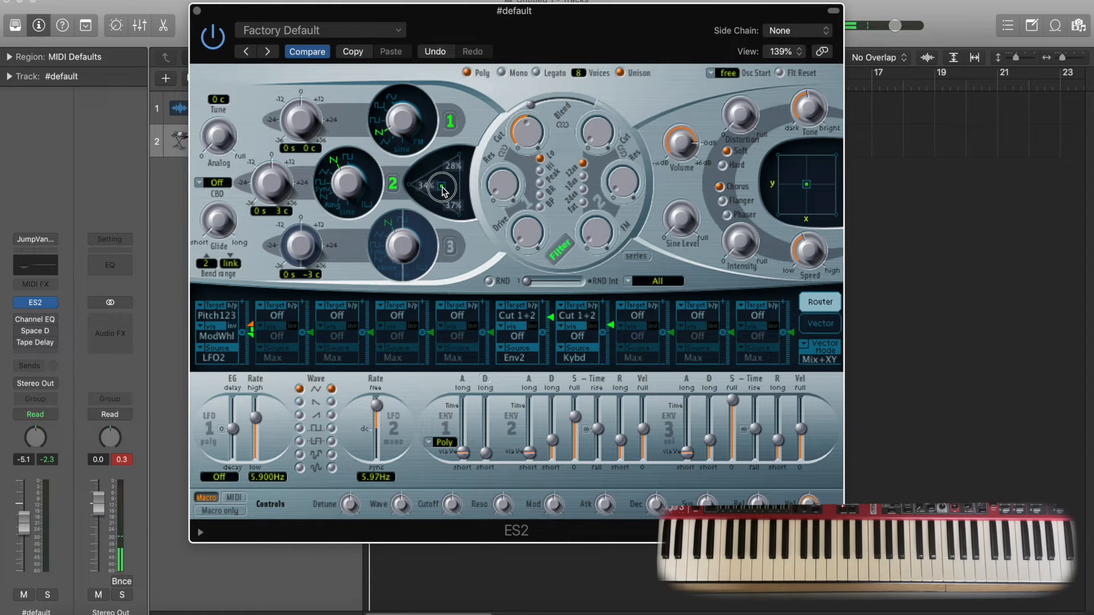
{"action": "left_click_drag", "start_coordinate": [443, 191], "coordinate": [442, 190]}
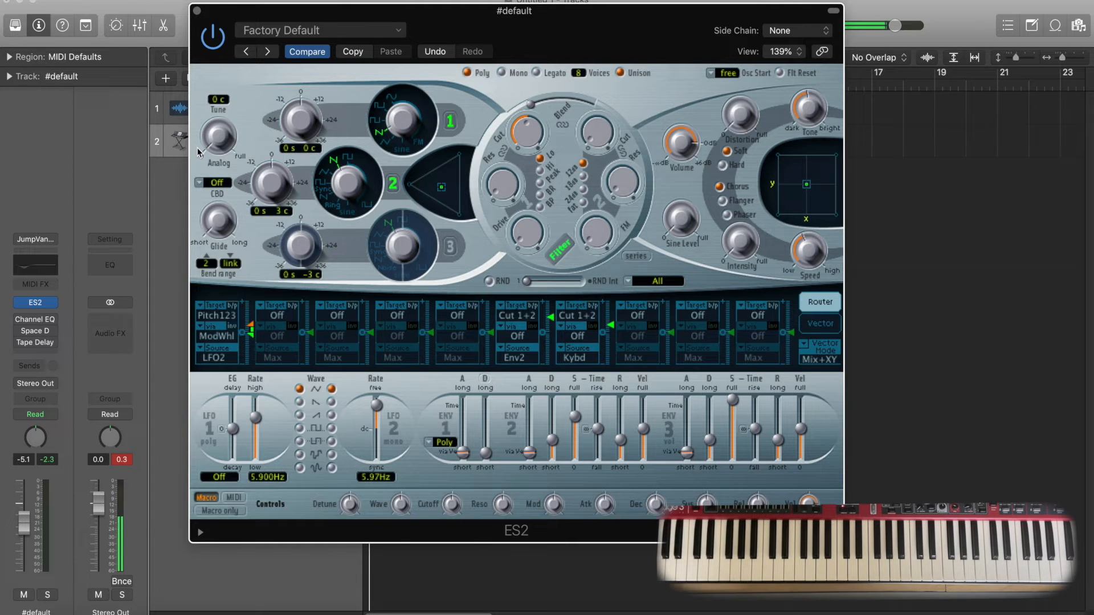
Raise the Analog amount slightly and open the filter with a higher filter 1 cutoff and filter 2's 24 dB Fat slope.
{"action": "mouse_move", "coordinate": [219, 145]}
{"action": "left_click_drag", "start_coordinate": [218, 145], "coordinate": [218, 105]}
{"action": "left_click_drag", "start_coordinate": [520, 138], "coordinate": [511, 103]}
{"action": "left_click", "coordinate": [582, 191]}
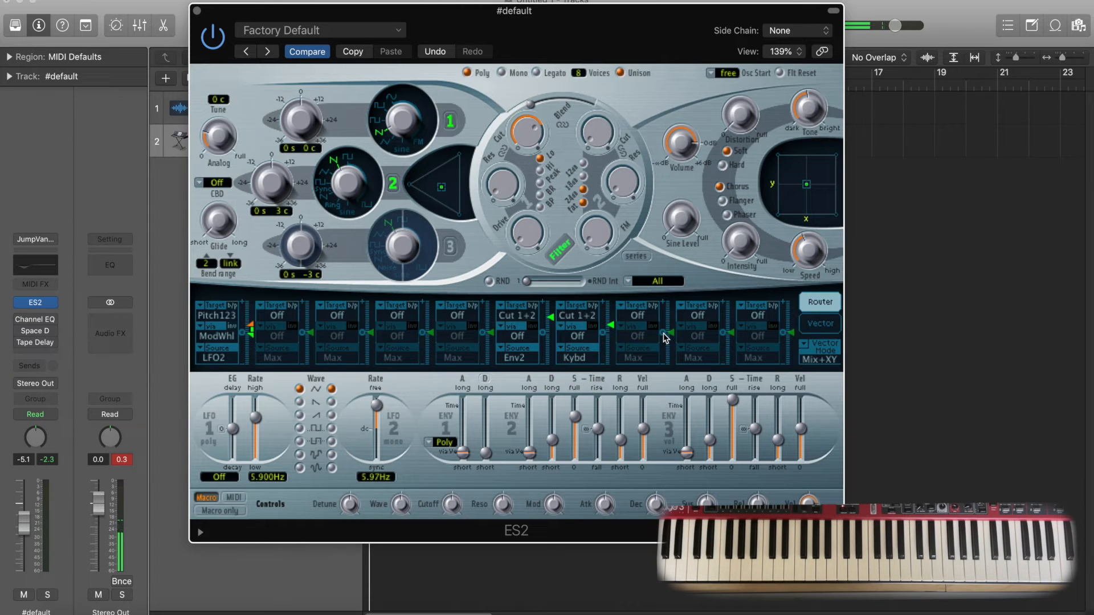
Raise the Chorus effect's Intensity well up and fine-tune its Speed.
{"action": "left_click_drag", "start_coordinate": [741, 248], "coordinate": [782, 39]}
{"action": "left_click_drag", "start_coordinate": [805, 256], "coordinate": [801, 244]}
Keep envelope 3's release short and fine-tune the Vol macro control.
{"action": "left_click_drag", "start_coordinate": [777, 446], "coordinate": [776, 457]}
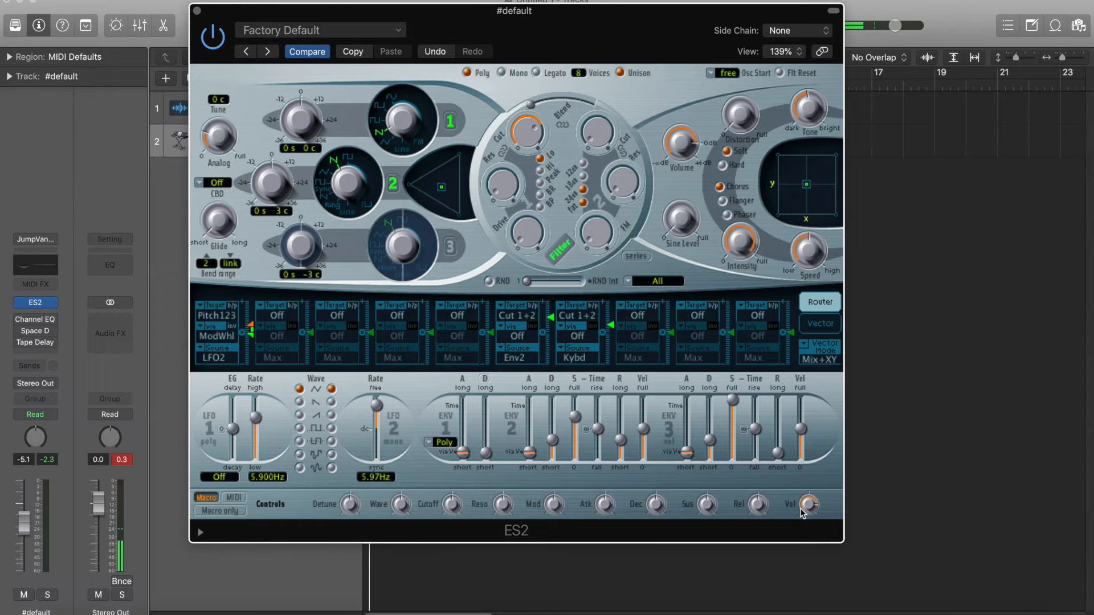
{"action": "left_click", "coordinate": [805, 509]}
{"action": "left_click_drag", "start_coordinate": [805, 507], "coordinate": [806, 517]}
Set the voice count back to 16 and move the ES2 window clear of the channel strip.
{"action": "left_click_drag", "start_coordinate": [578, 77], "coordinate": [563, 36]}
{"action": "left_click_drag", "start_coordinate": [519, 18], "coordinate": [624, 36]}
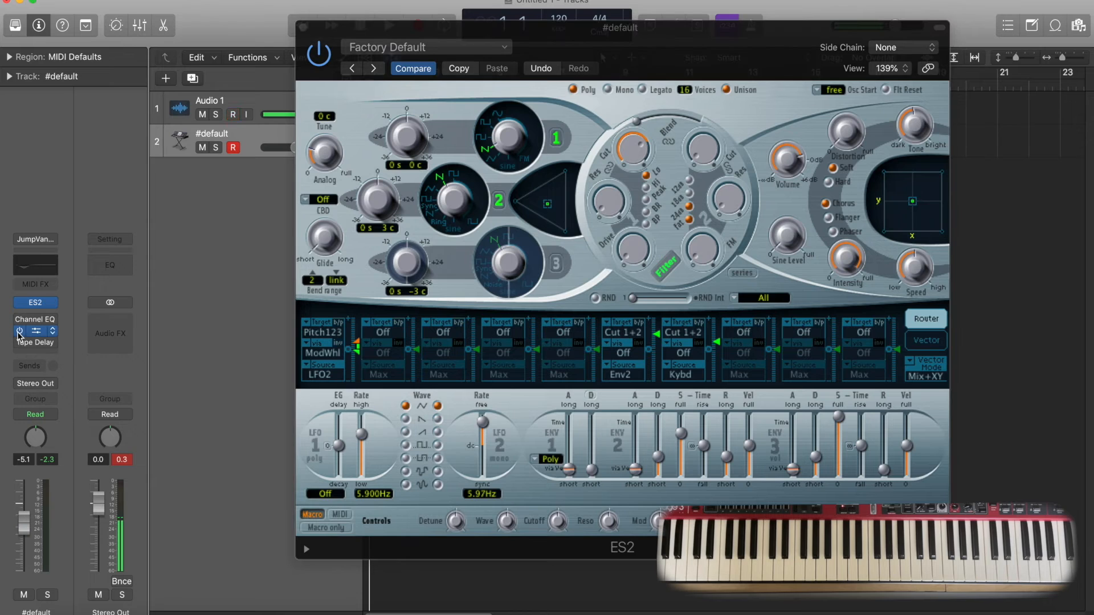
Re-enable Space Designer and load its 1.6s Diffusion Hall preset from the Medium Spaces halls.
{"action": "left_click", "coordinate": [34, 331]}
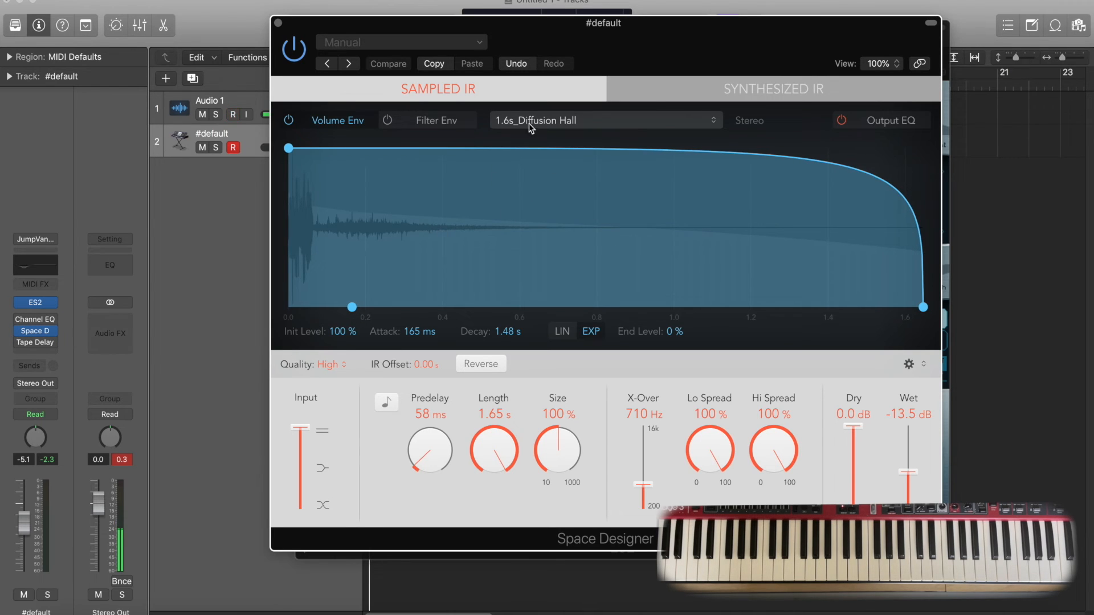
{"action": "left_click", "coordinate": [354, 45]}
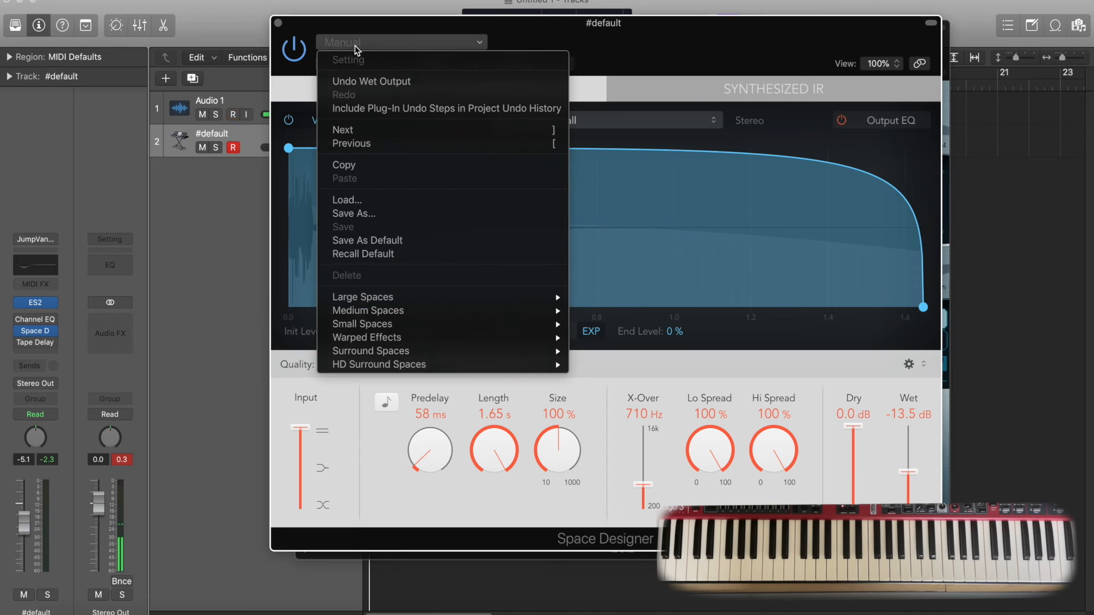
{"action": "mouse_move", "coordinate": [361, 315]}
{"action": "mouse_move", "coordinate": [596, 323]}
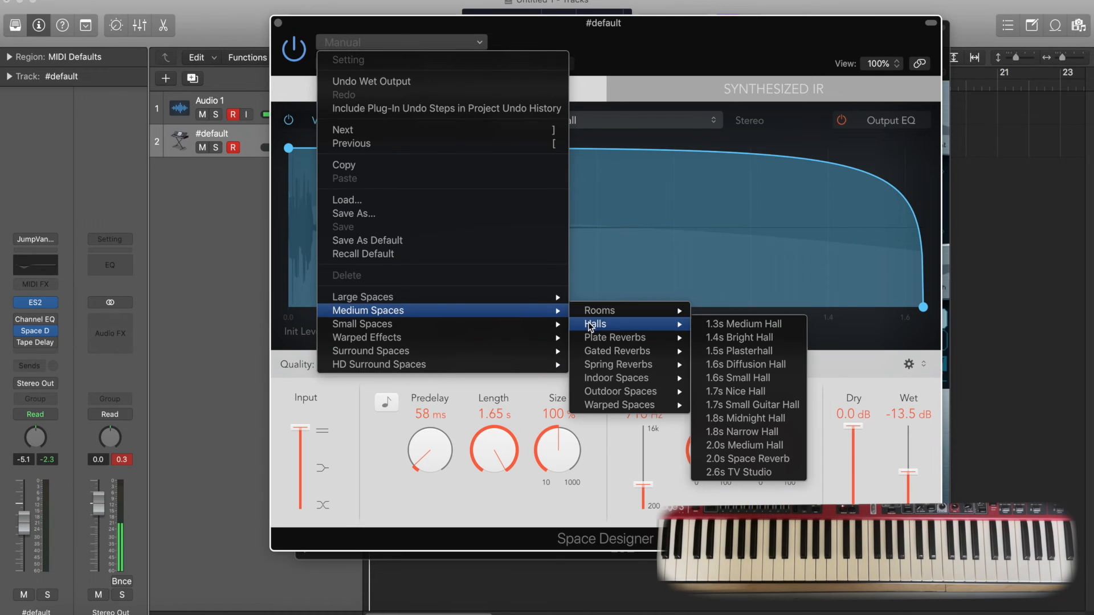
{"action": "left_click", "coordinate": [750, 364]}
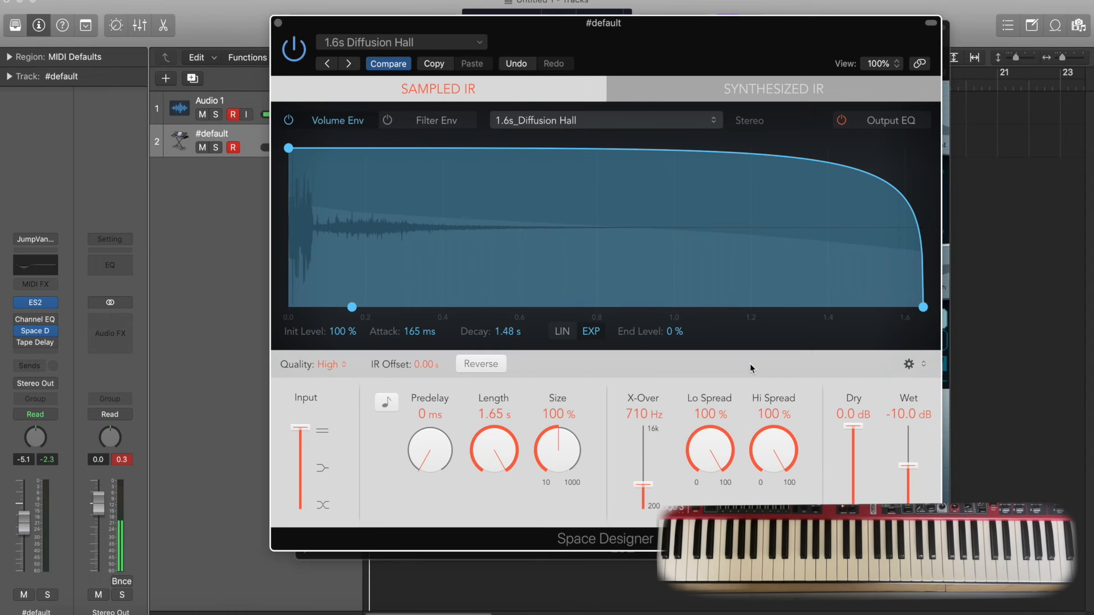
Set the reverb's predelay to 59 ms and its wet level to -13.5 dB, and close Space Designer.
{"action": "left_click_drag", "start_coordinate": [429, 459], "coordinate": [429, 448]}
{"action": "left_click_drag", "start_coordinate": [910, 469], "coordinate": [910, 473]}
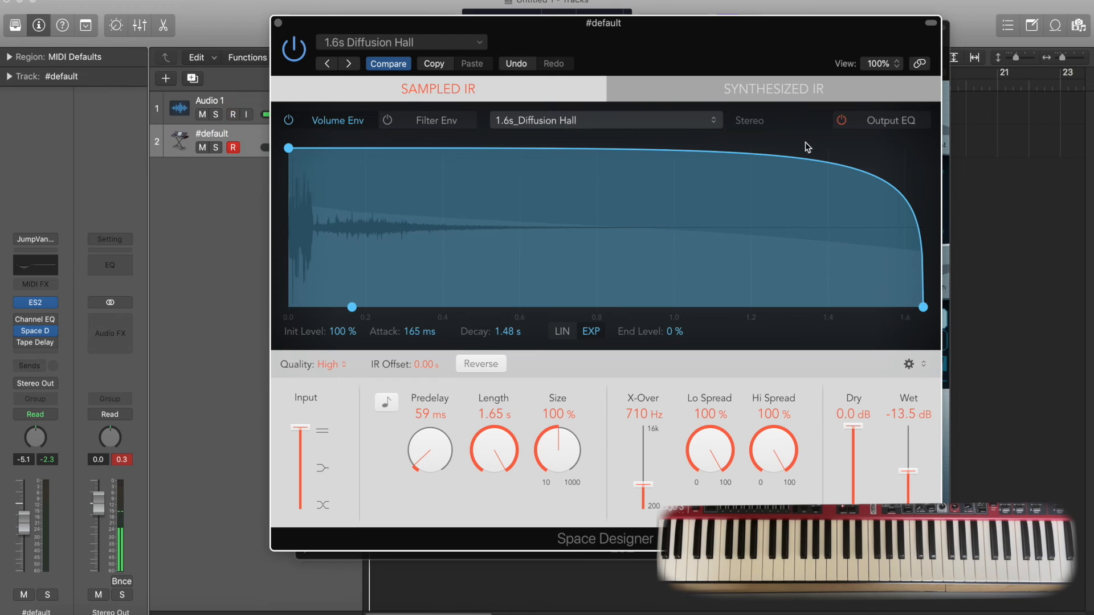
{"action": "left_click", "coordinate": [278, 24]}
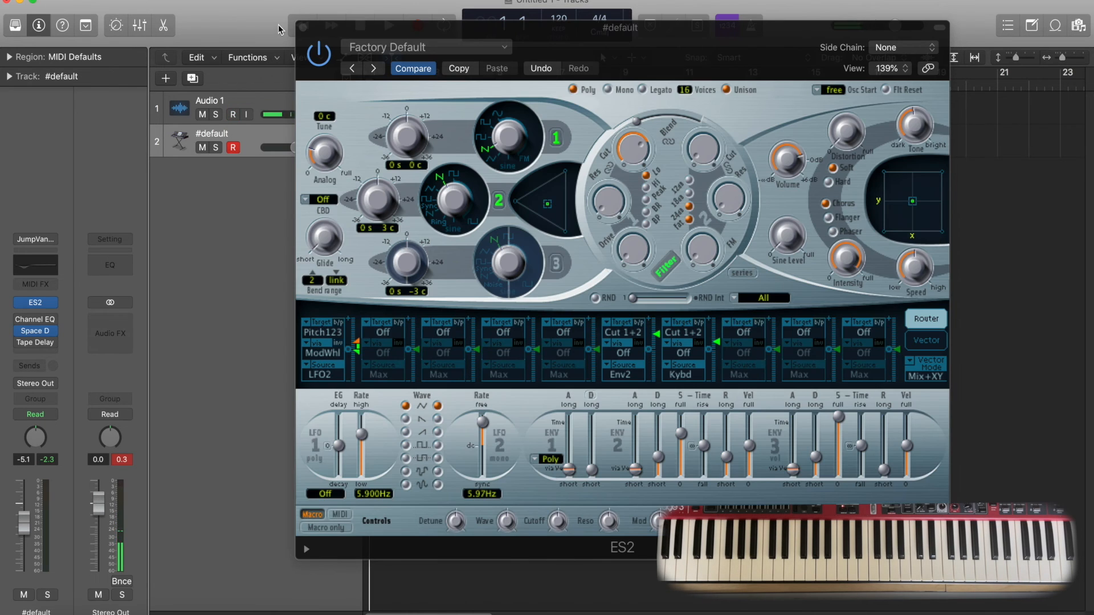
Re-enable the Tape Delay and recall its default setting.
{"action": "left_click", "coordinate": [20, 343]}
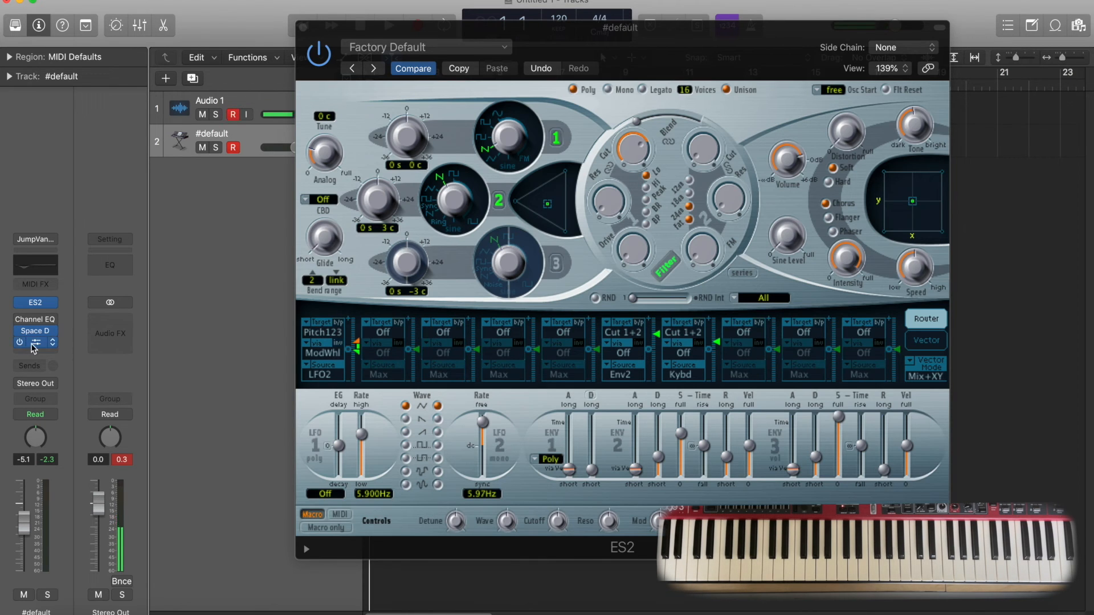
{"action": "left_click", "coordinate": [35, 344]}
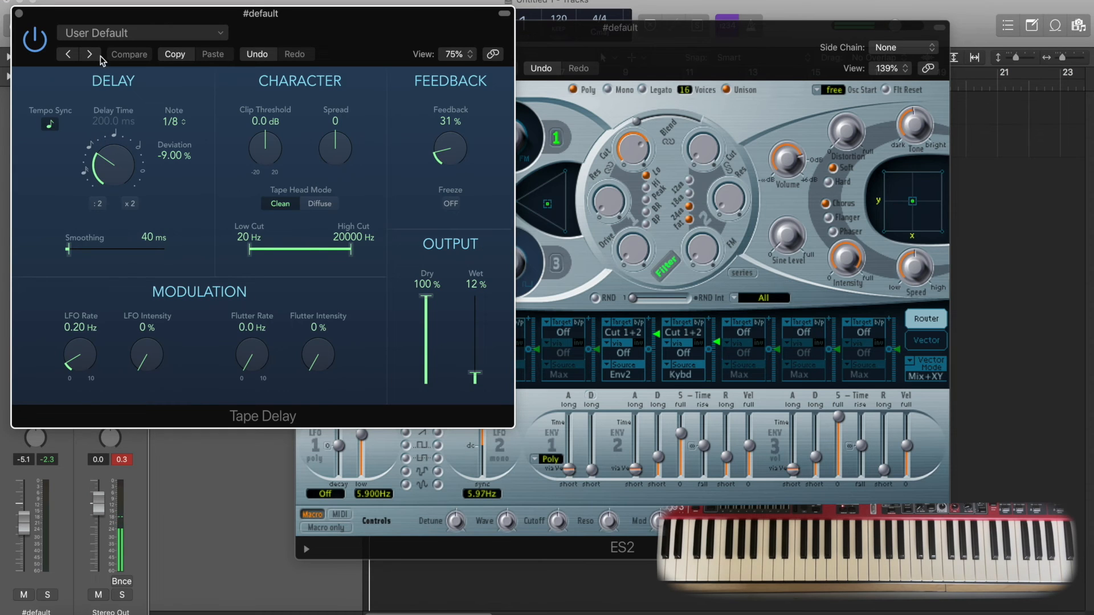
{"action": "left_click", "coordinate": [100, 36]}
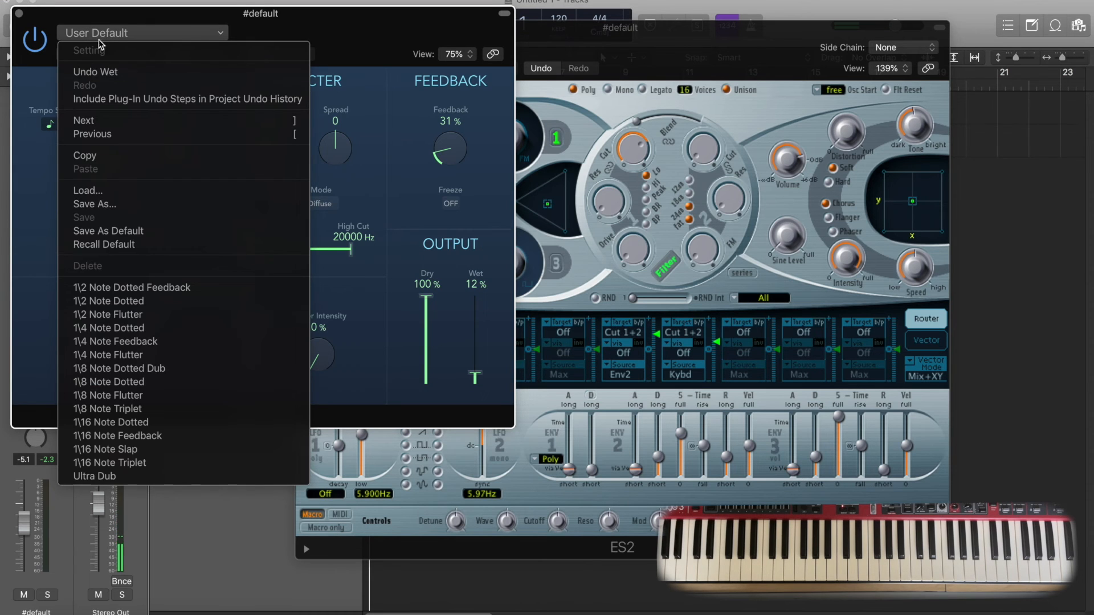
{"action": "left_click", "coordinate": [110, 245]}
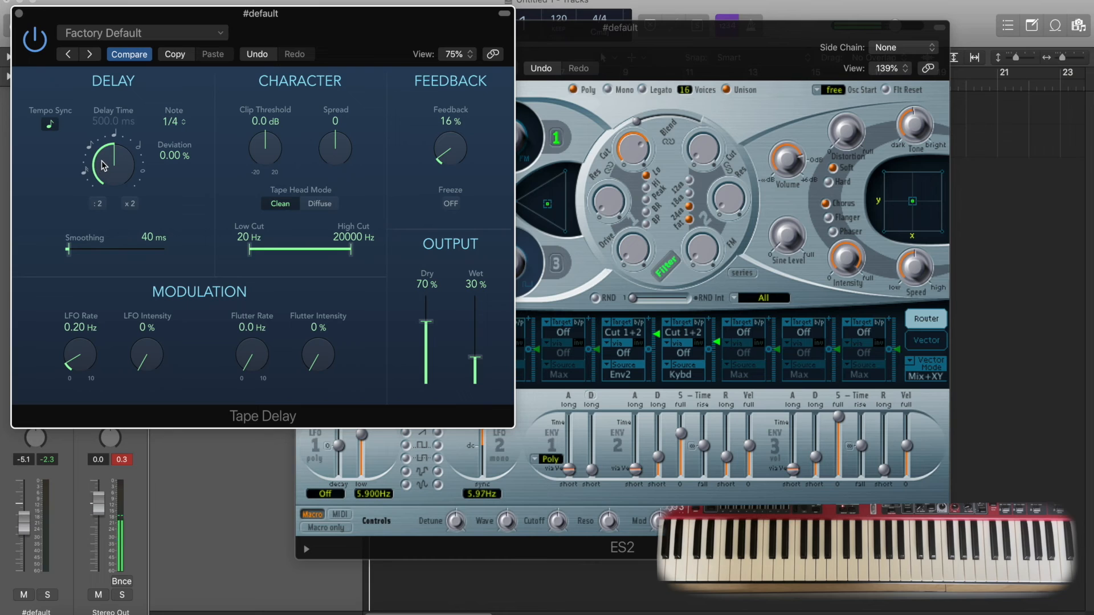
Set the Tape Delay to a 1/8 note with +3.33 % deviation, 31 % feedback, 100 % dry and 12 % wet, and close it.
{"action": "left_click_drag", "start_coordinate": [104, 166], "coordinate": [100, 198]}
{"action": "left_click_drag", "start_coordinate": [451, 164], "coordinate": [444, 147]}
{"action": "left_click_drag", "start_coordinate": [430, 320], "coordinate": [428, 252]}
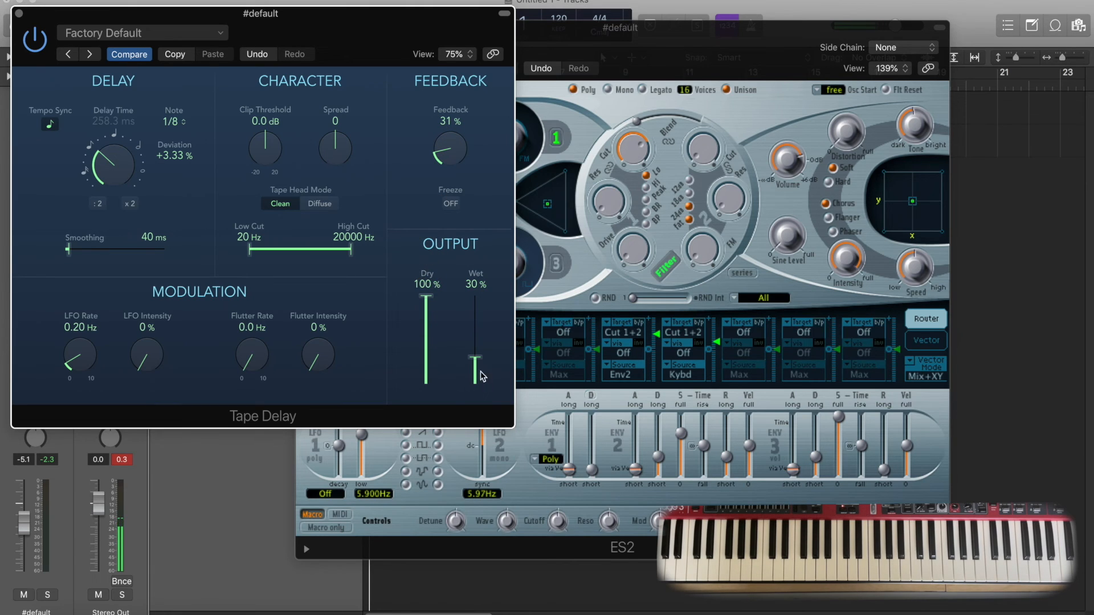
{"action": "left_click_drag", "start_coordinate": [475, 360], "coordinate": [476, 378]}
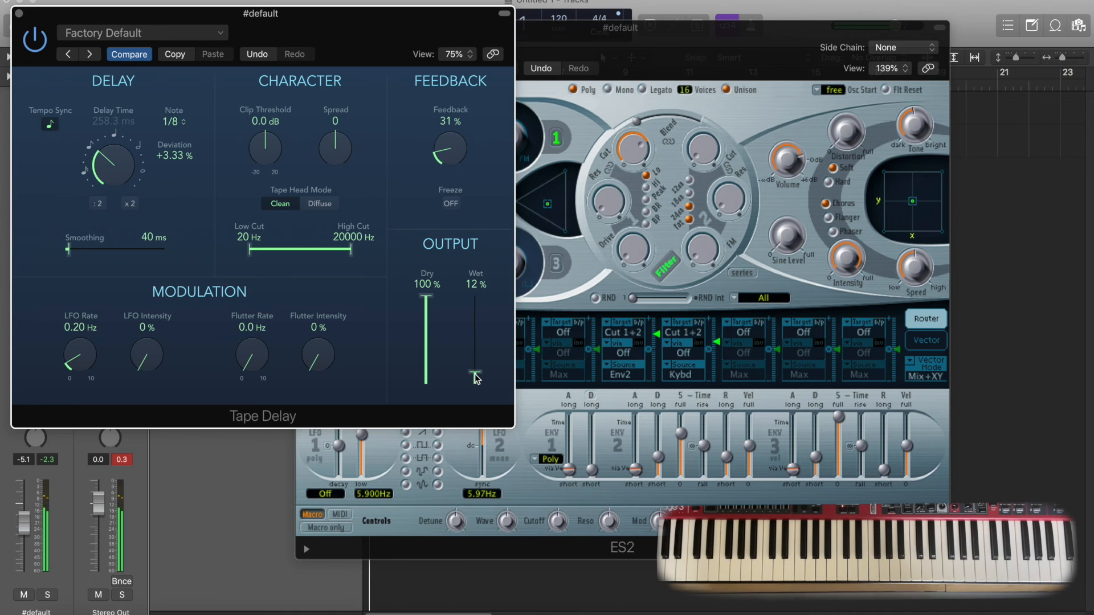
{"action": "left_click", "coordinate": [19, 13]}
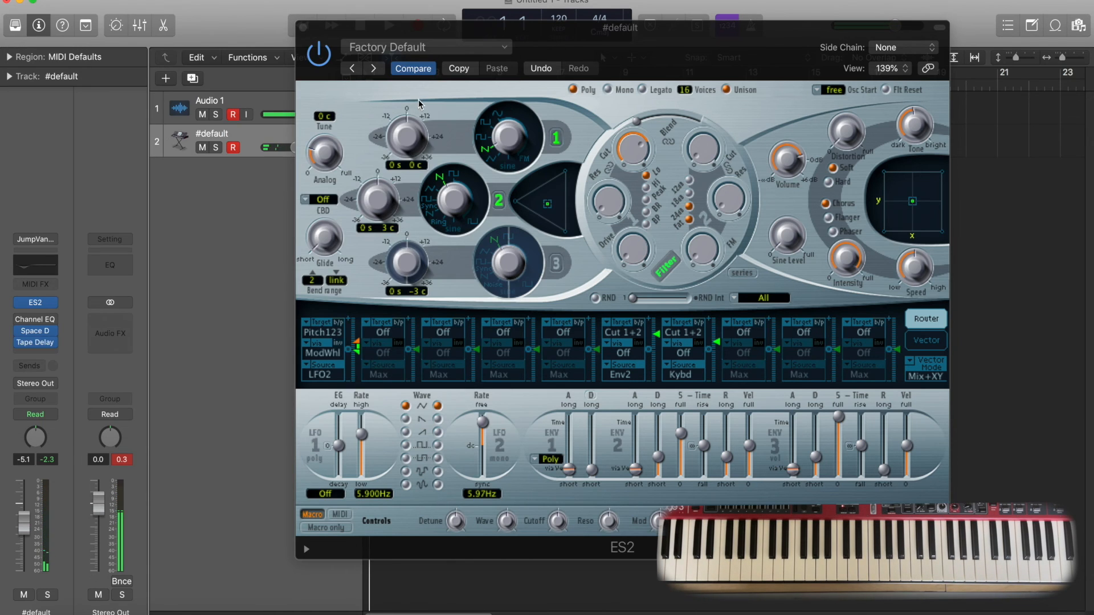
Close the ES2, re-enable the Channel EQ, and review its low-frequency dip around 85 Hz.
{"action": "left_click", "coordinate": [302, 29]}
{"action": "mouse_move", "coordinate": [20, 322]}
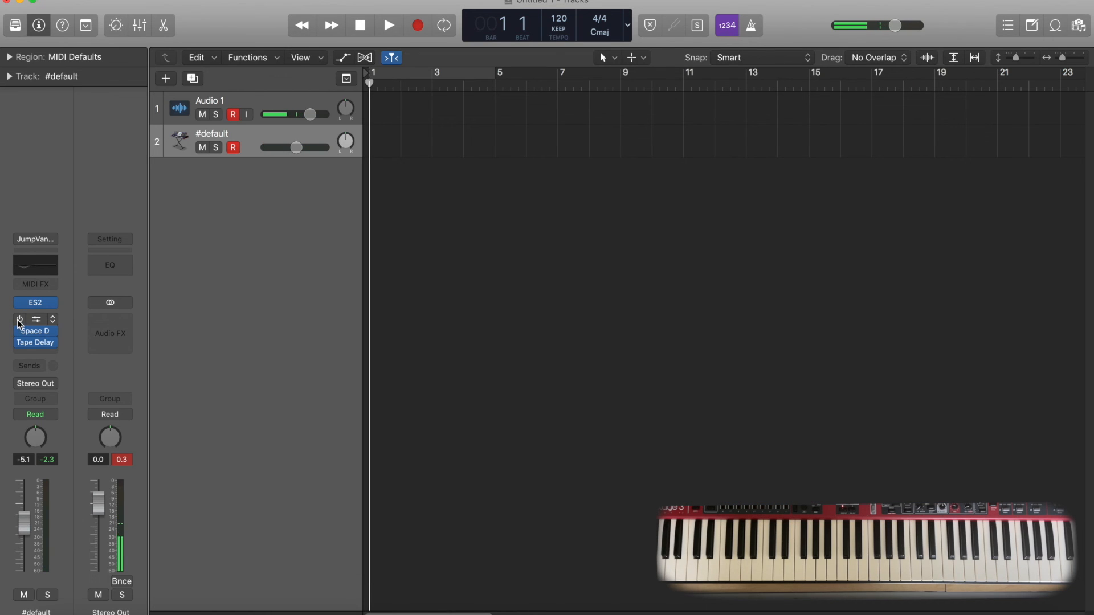
{"action": "left_click", "coordinate": [35, 322]}
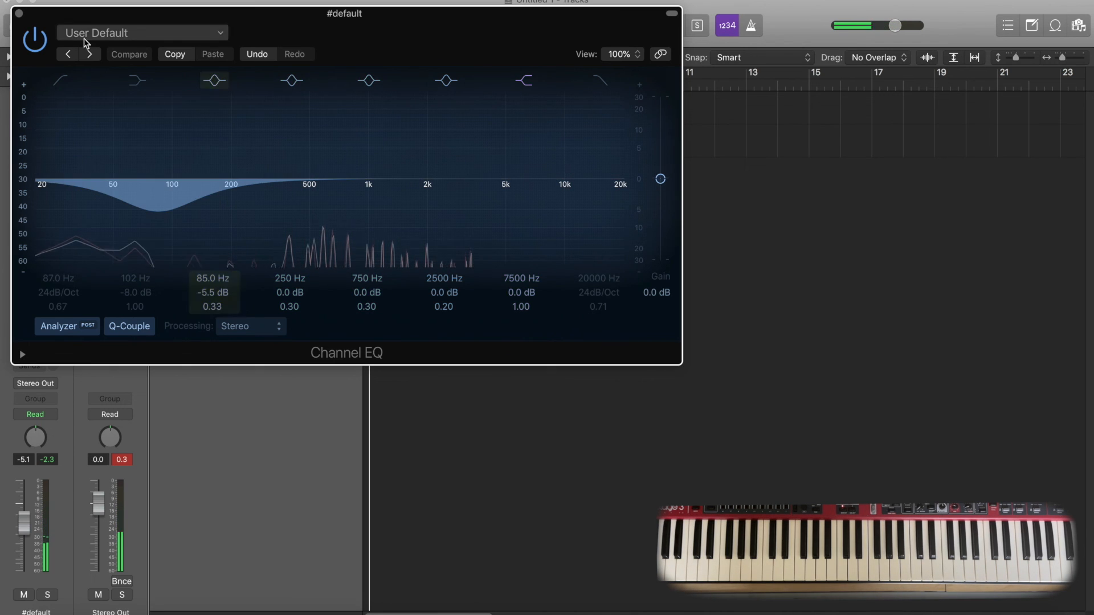
{"action": "left_click_drag", "start_coordinate": [51, 13], "coordinate": [255, 27]}
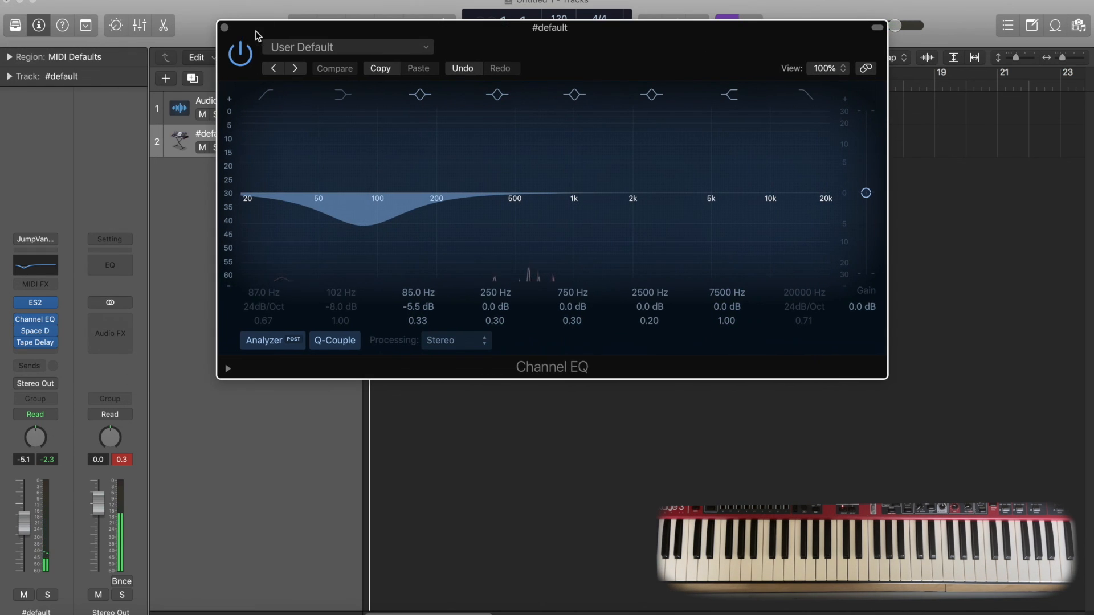
{"action": "left_click", "coordinate": [225, 28]}
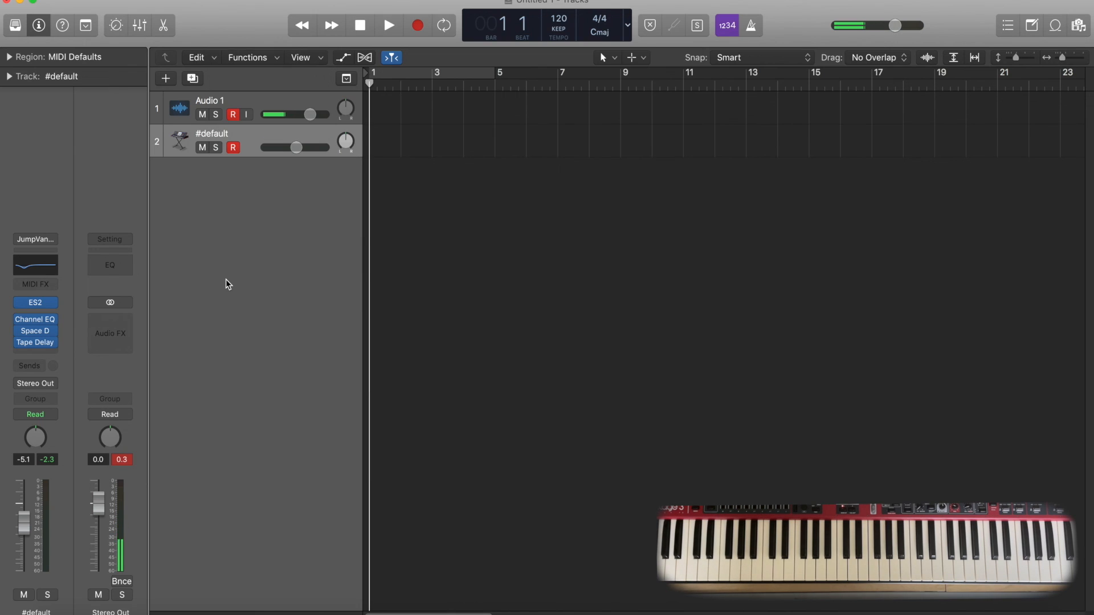